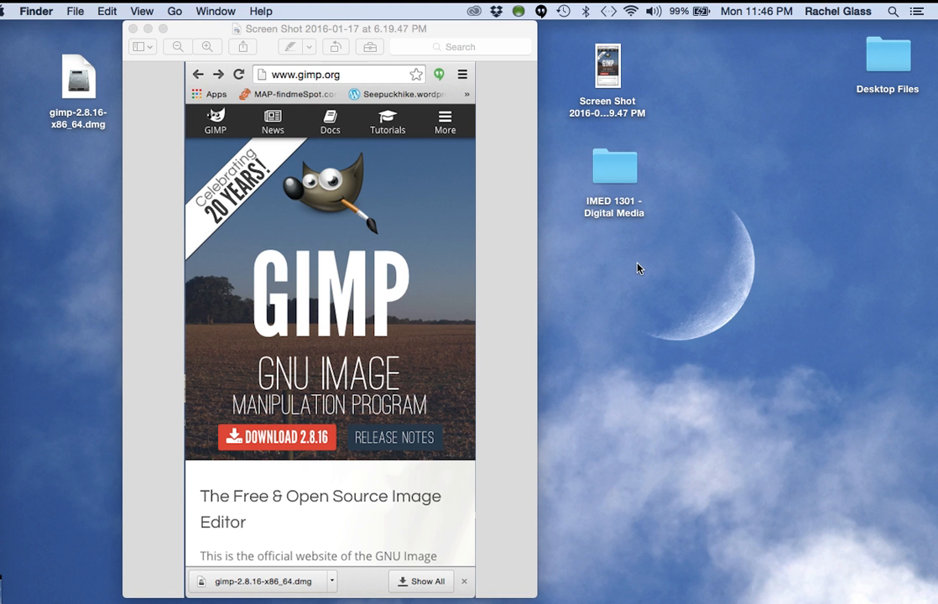
# Look up IMG_3259.JPG in the Photos folder inside the desktop folder IMED 1301 - Digital Media, and close the folder window
pyautogui.doubleClick(612, 170)
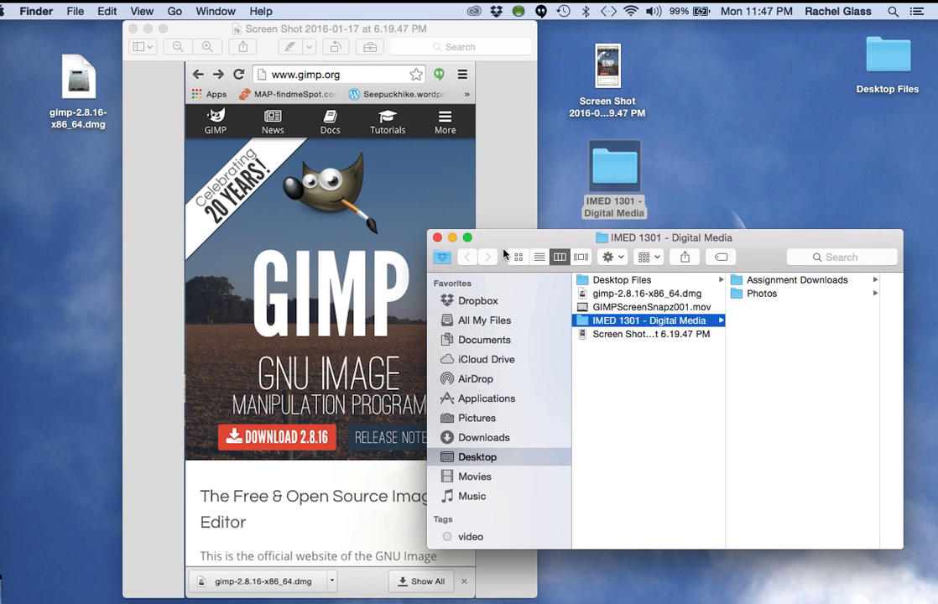
pyautogui.moveTo(509, 239); pyautogui.dragTo(394, 157)
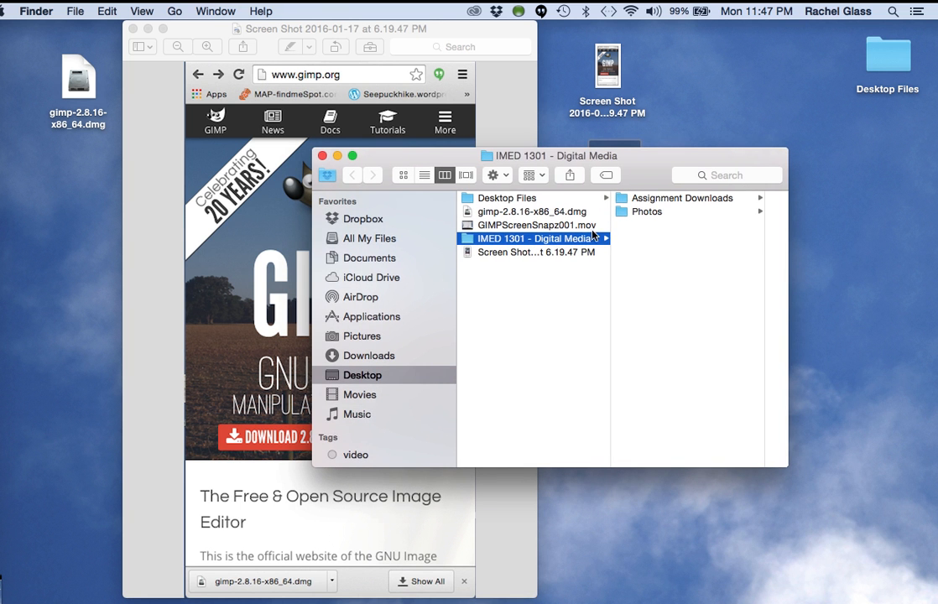
pyautogui.click(638, 211)
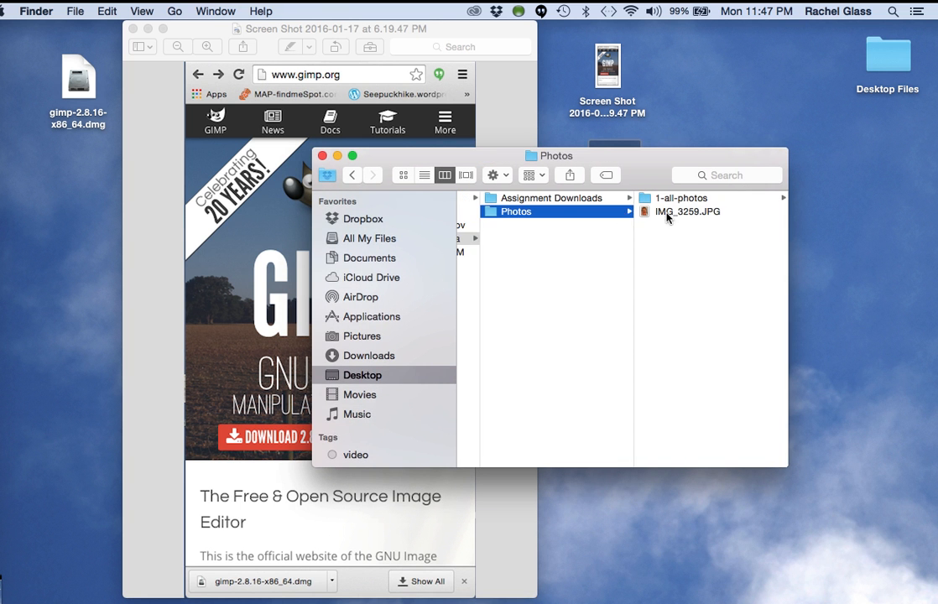
pyautogui.click(668, 218)
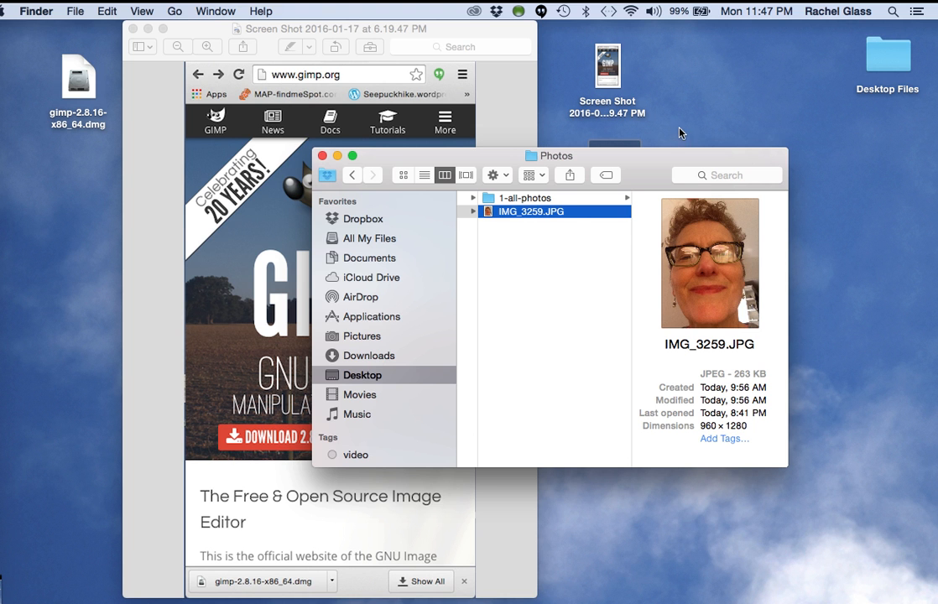
pyautogui.moveTo(658, 158); pyautogui.dragTo(658, 235)
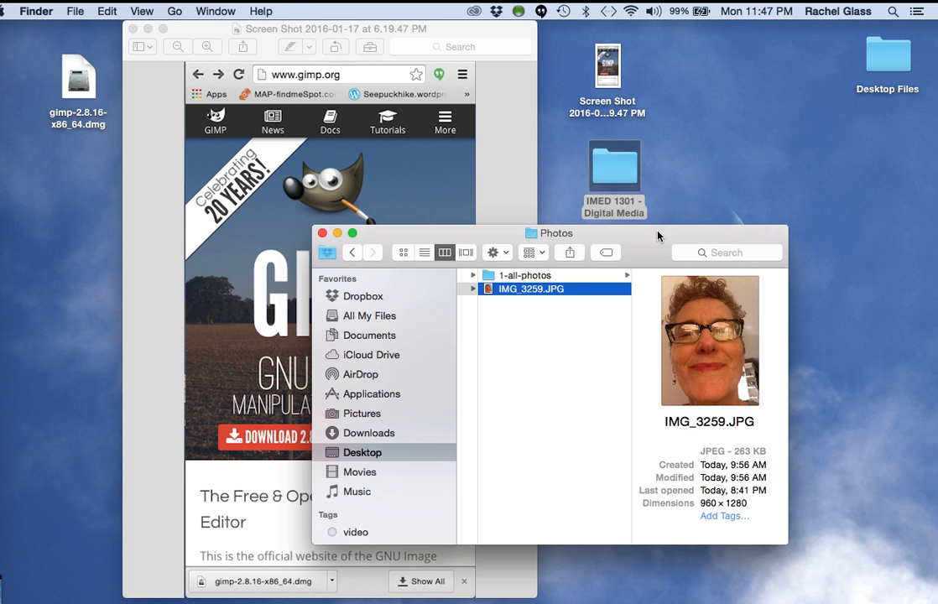
pyautogui.moveTo(658, 236); pyautogui.dragTo(658, 88)
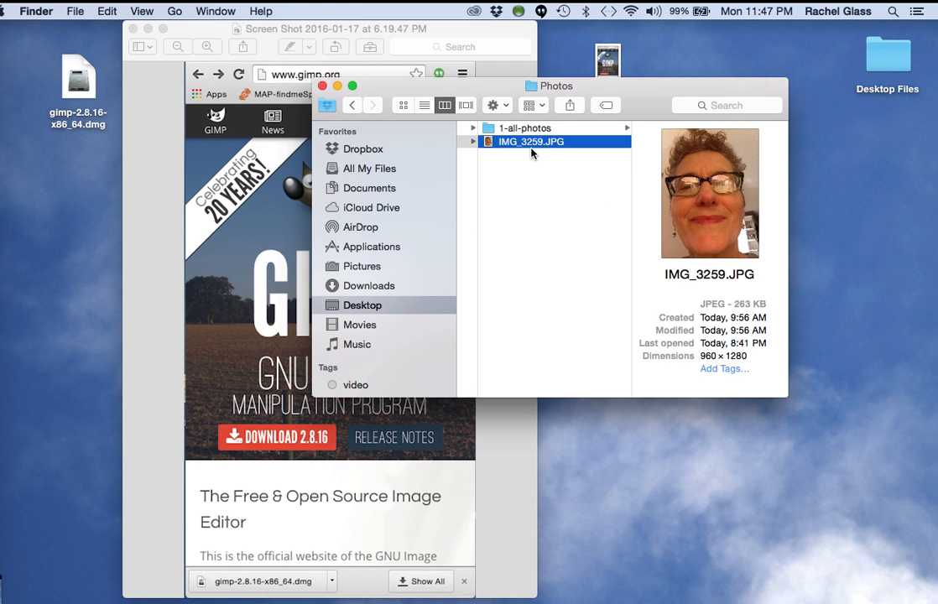
pyautogui.click(323, 86)
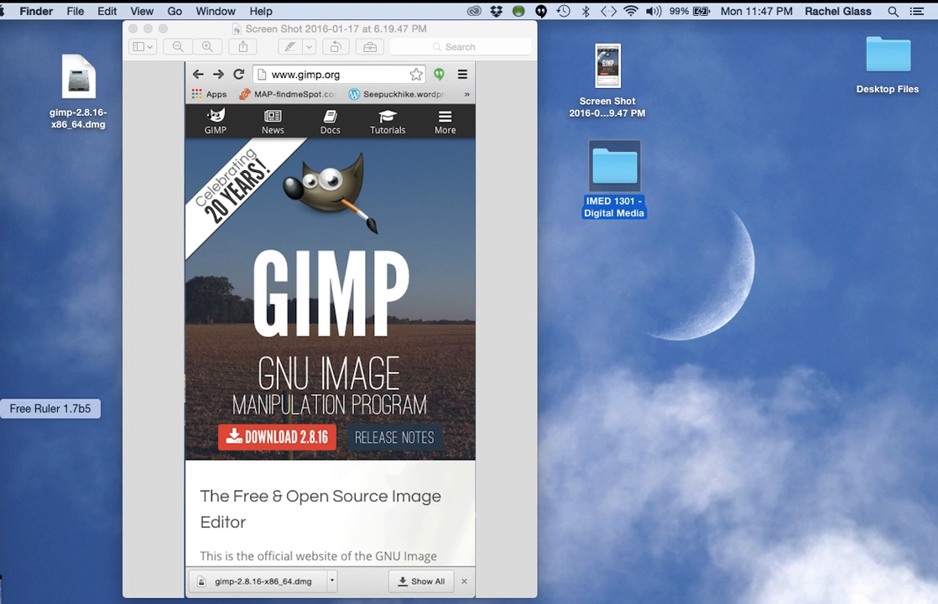
# Launch GIMP and place its empty image window beside the toolbox
pyautogui.click(3, 375)
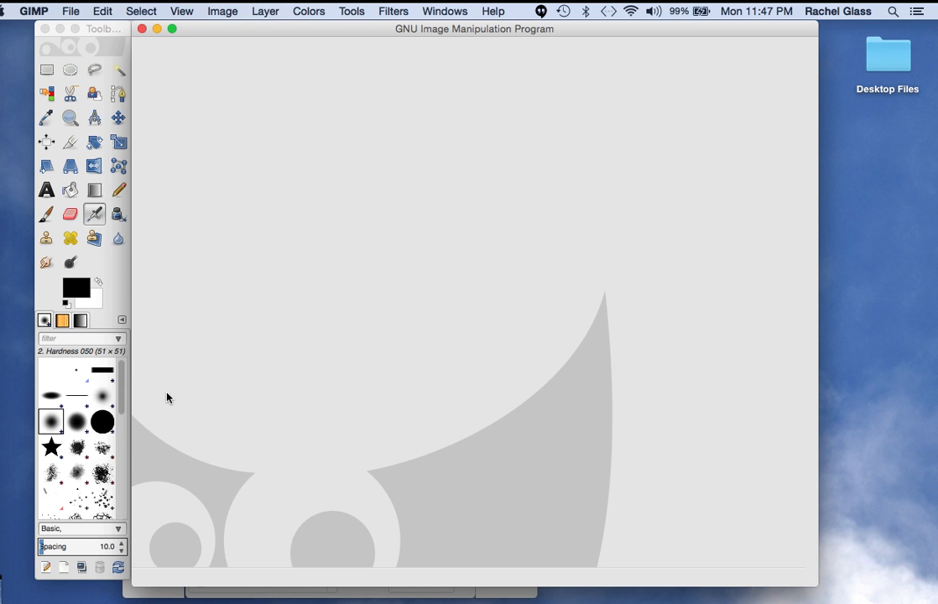
pyautogui.moveTo(212, 34); pyautogui.dragTo(217, 30)
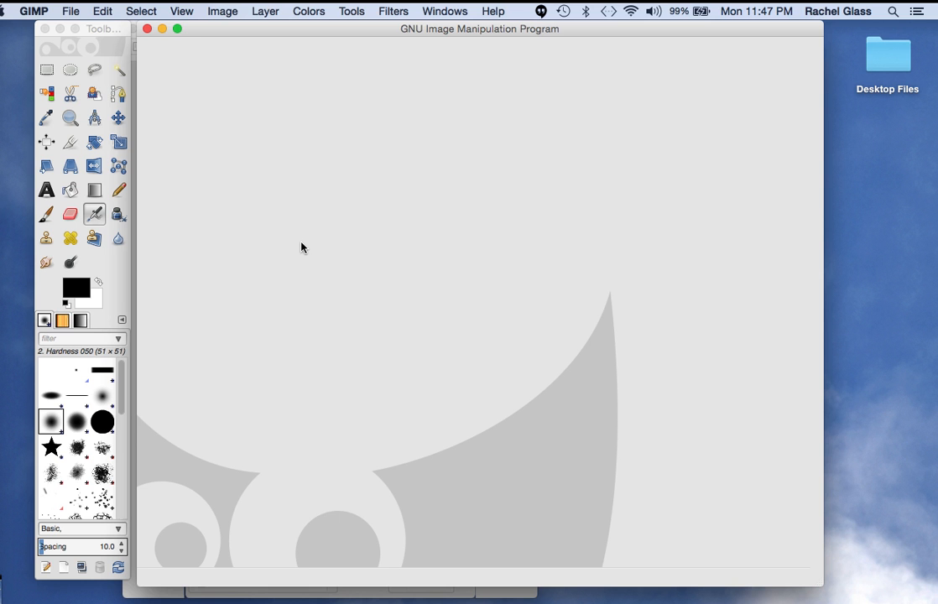
pyautogui.click(102, 34)
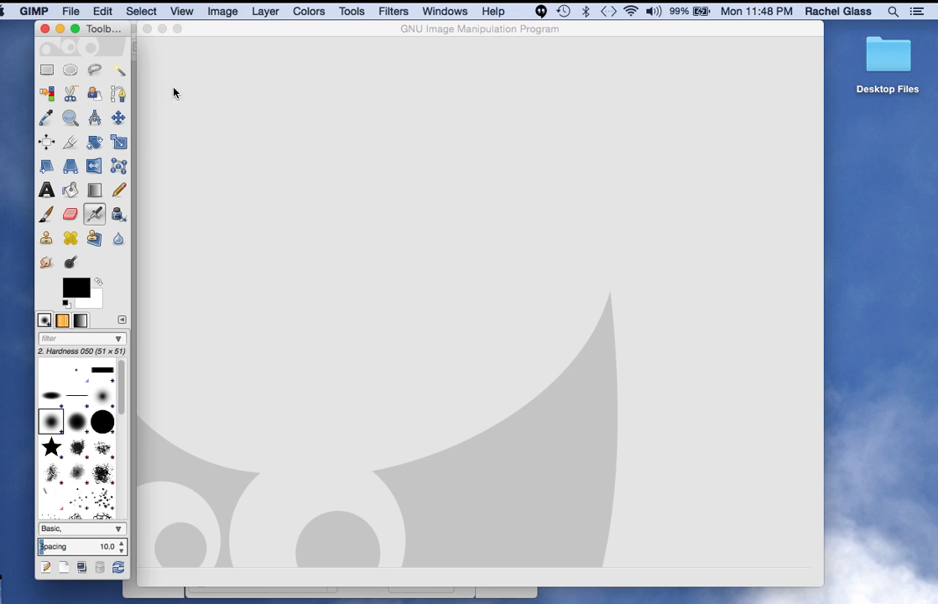
# Open IMG_3259.JPG from Desktop > IMED 1301 - Digital Media > Photos, rotating it into the standard orientation
pyautogui.click(68, 13)
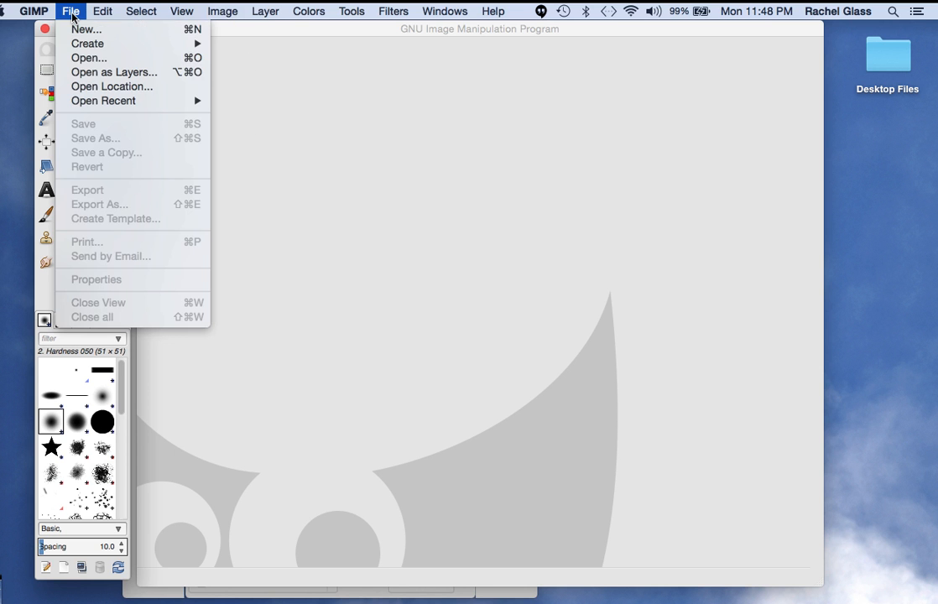
pyautogui.click(84, 59)
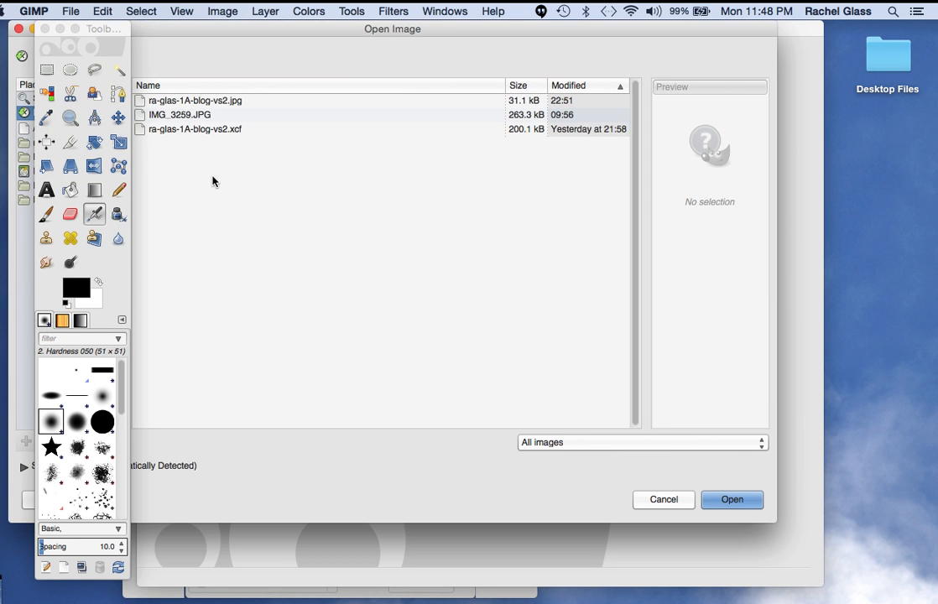
pyautogui.moveTo(210, 27); pyautogui.dragTo(328, 31)
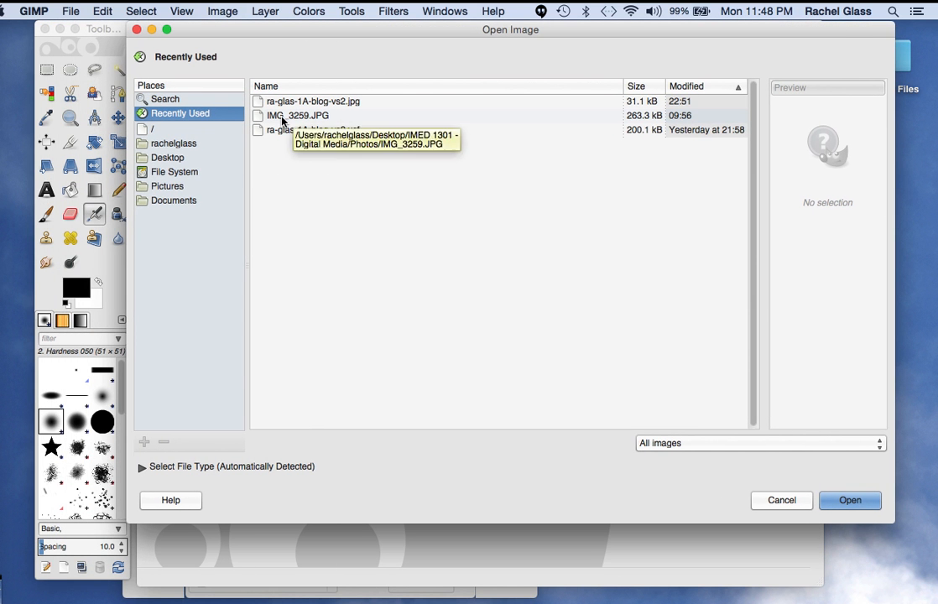
pyautogui.click(166, 159)
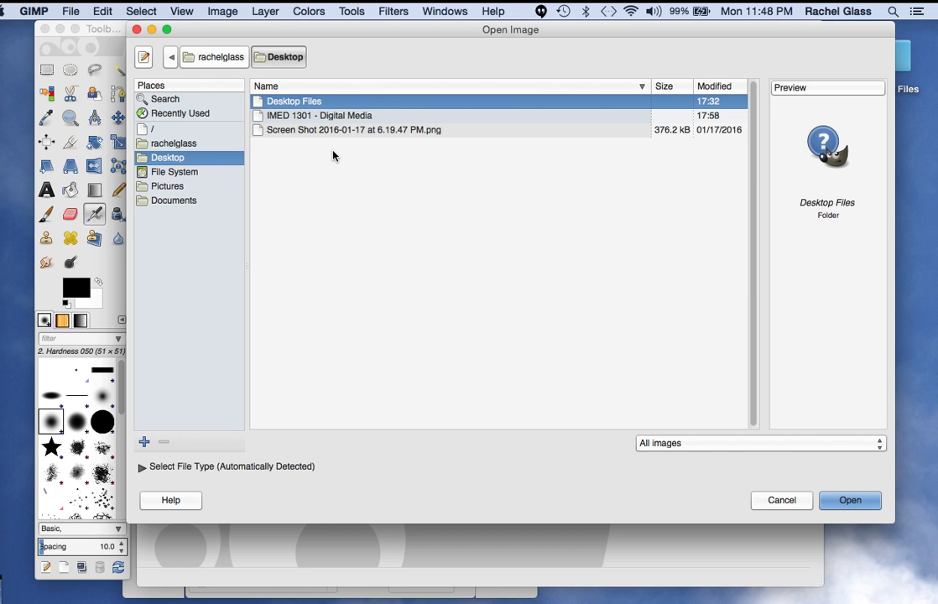
pyautogui.click(300, 117)
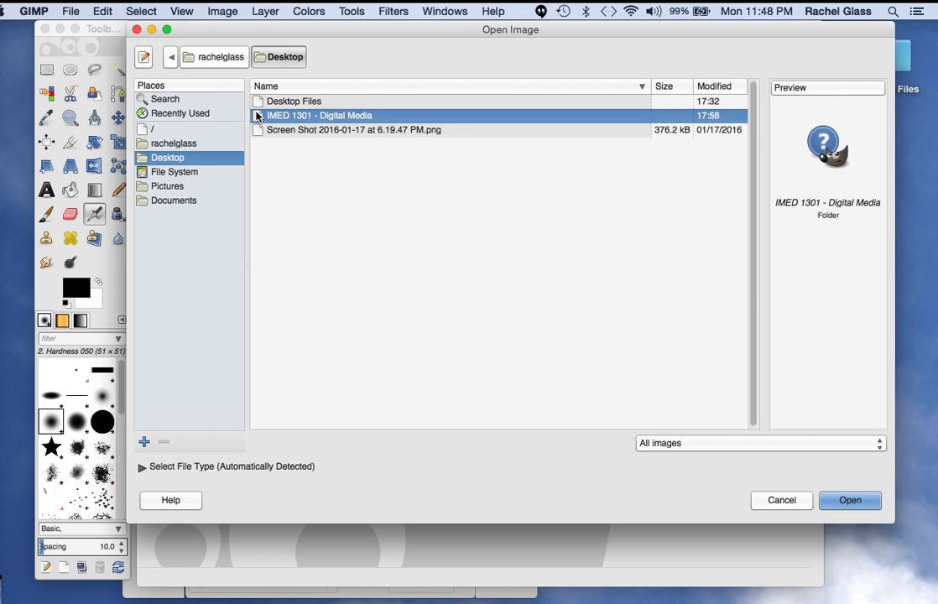
pyautogui.doubleClick(257, 118)
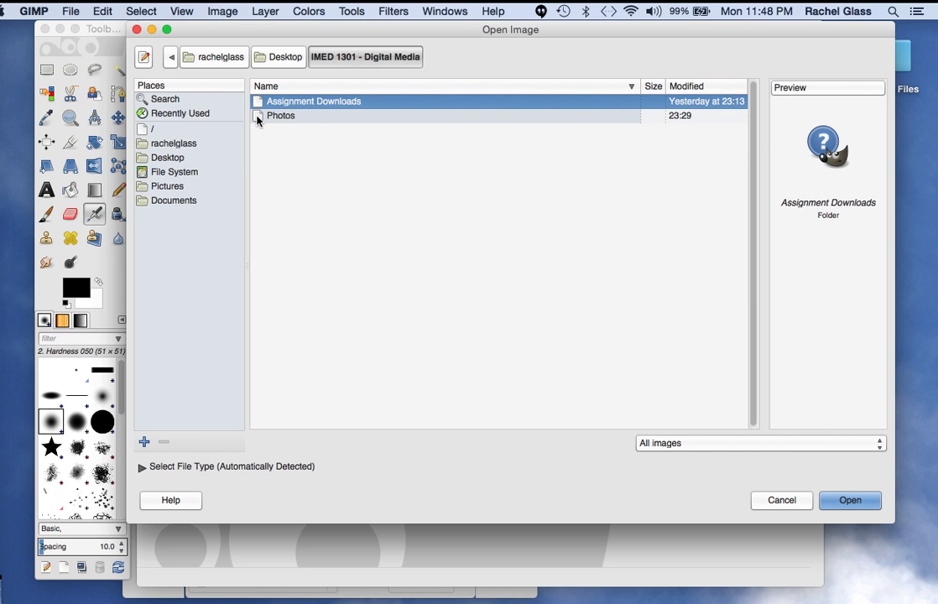
pyautogui.doubleClick(257, 117)
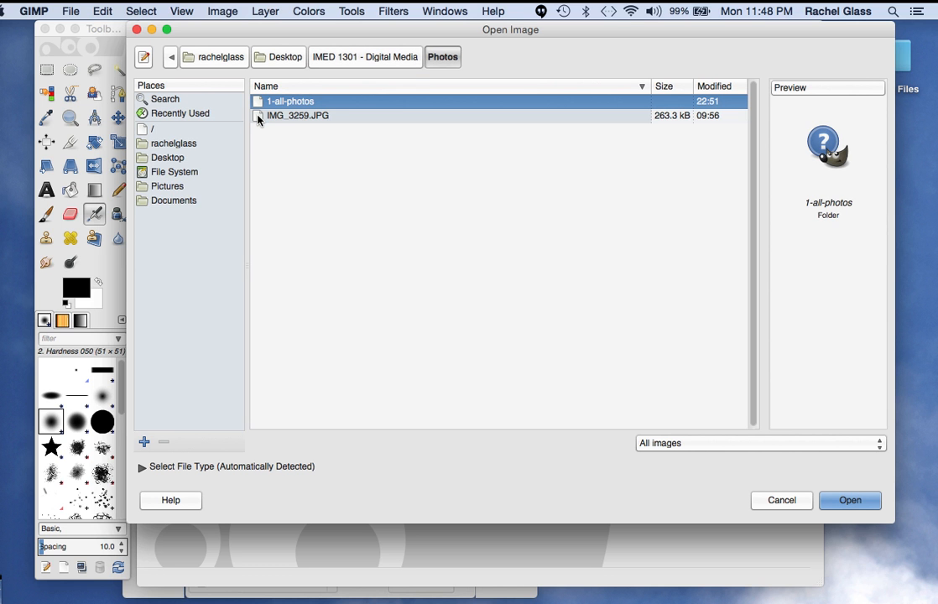
pyautogui.click(290, 119)
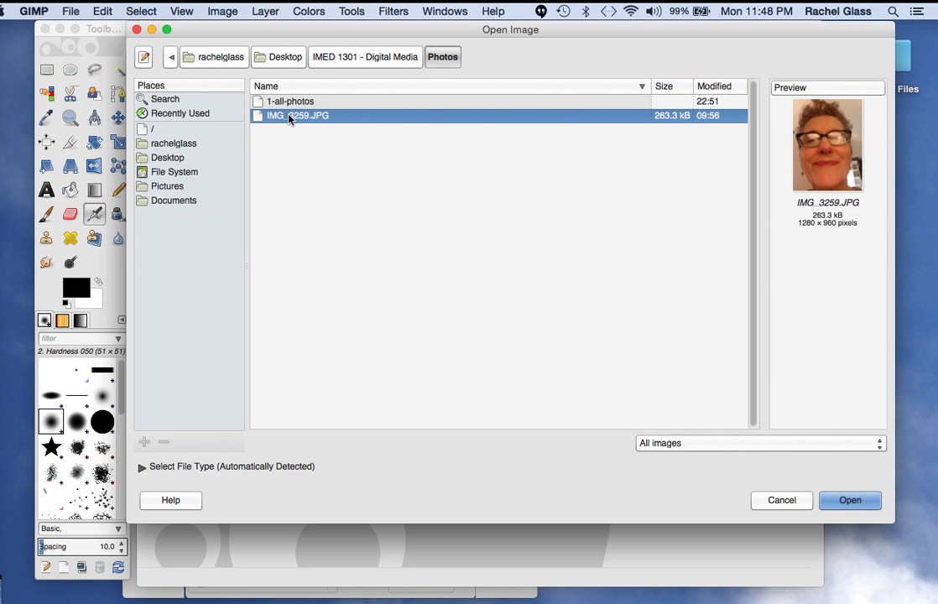
pyautogui.click(837, 501)
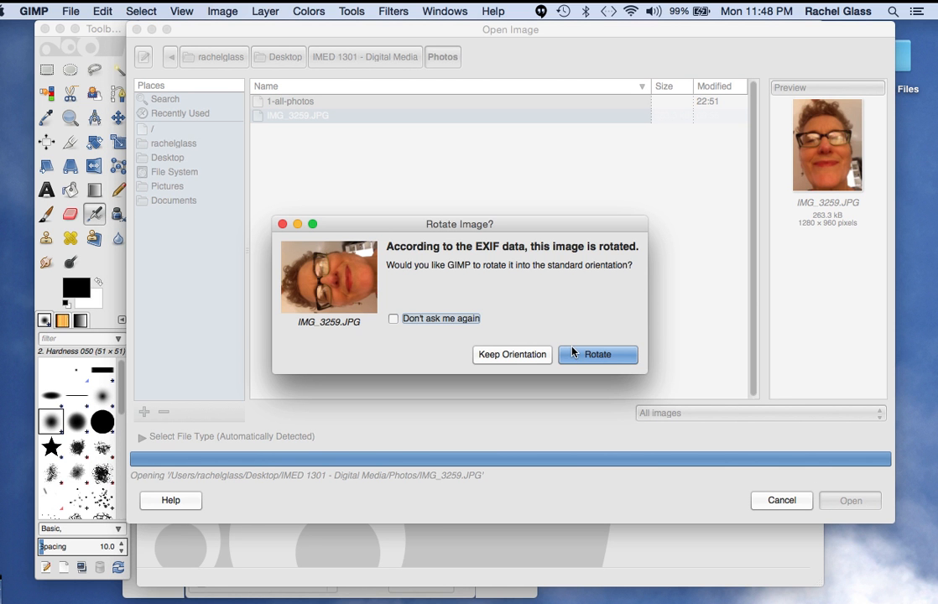
pyautogui.click(597, 356)
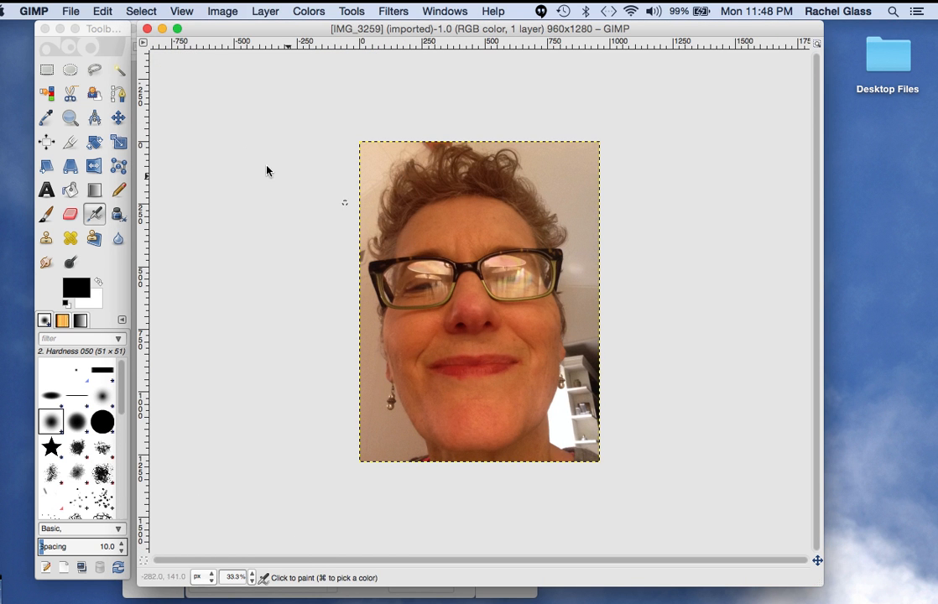
# Save the image as ra-glas-1A-blog.xcf in the Photos folder
pyautogui.moveTo(219, 31)
pyautogui.mouseDown()
pyautogui.moveTo(224, 35)
pyautogui.moveTo(215, 32)
pyautogui.mouseUp()
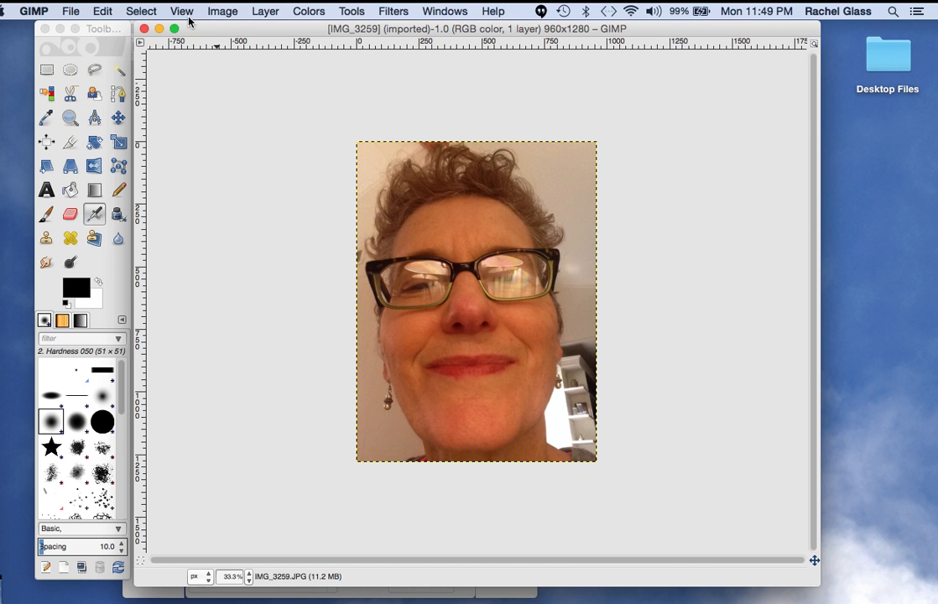
pyautogui.click(72, 11)
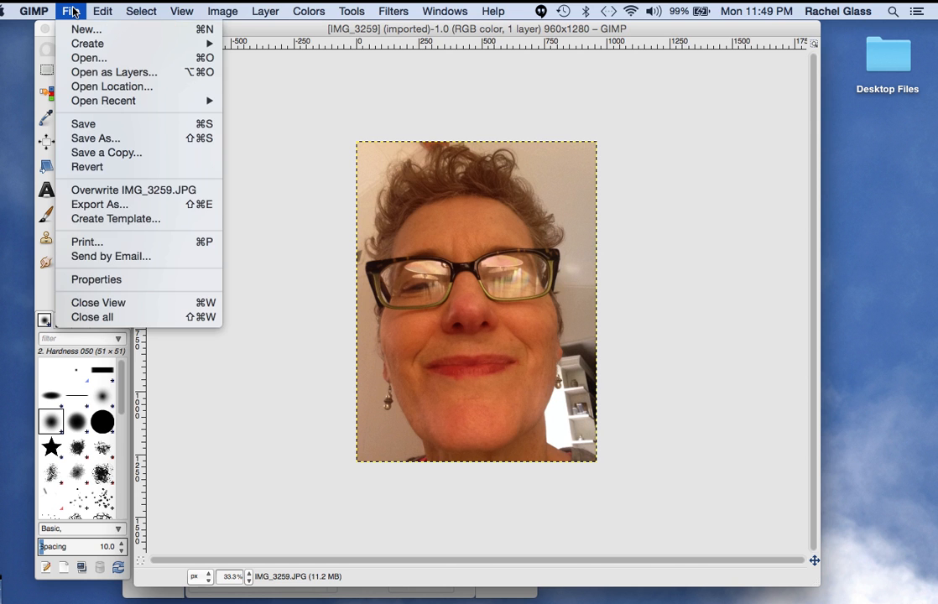
pyautogui.click(121, 139)
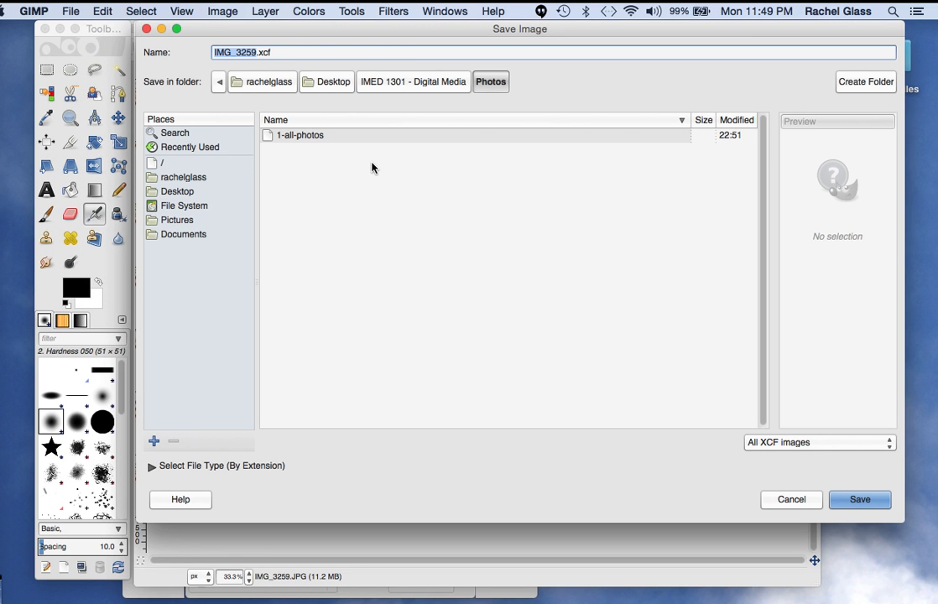
pyautogui.click(256, 53)
pyautogui.moveTo(256, 53); pyautogui.dragTo(173, 48)
pyautogui.write('fr')
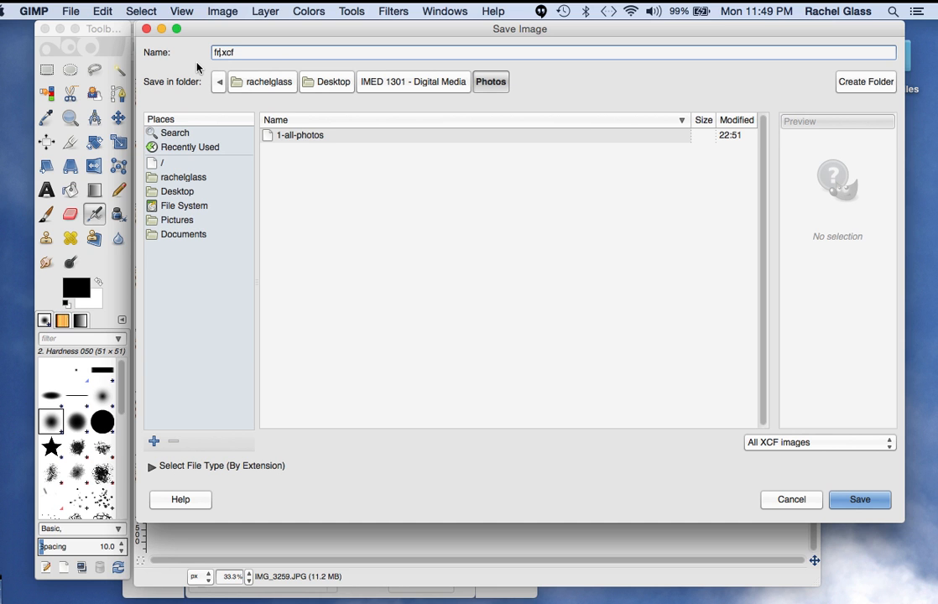
pyautogui.press('BackSpace')
pyautogui.press('BackSpace')
pyautogui.write('ra-glas-1A-blog')
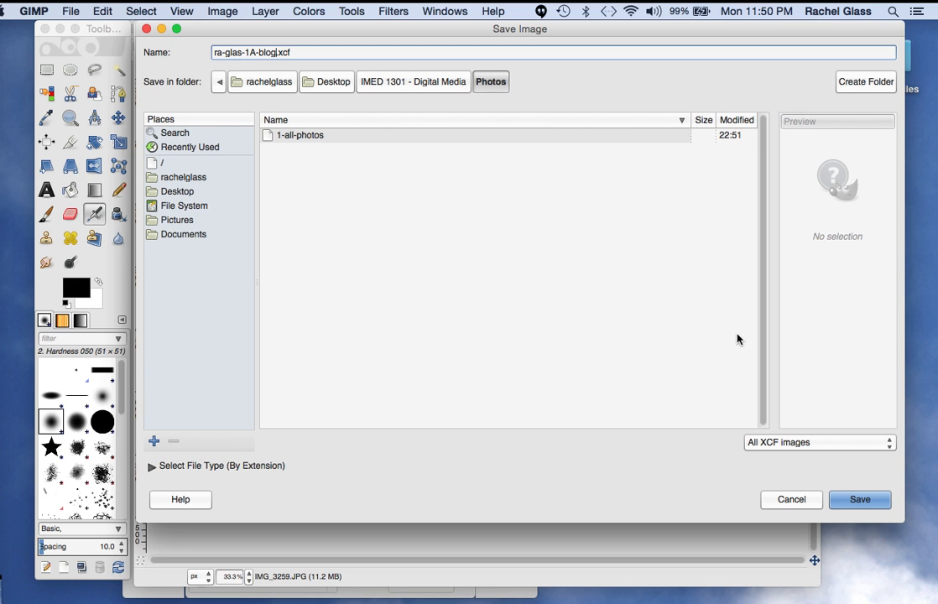
pyautogui.click(860, 501)
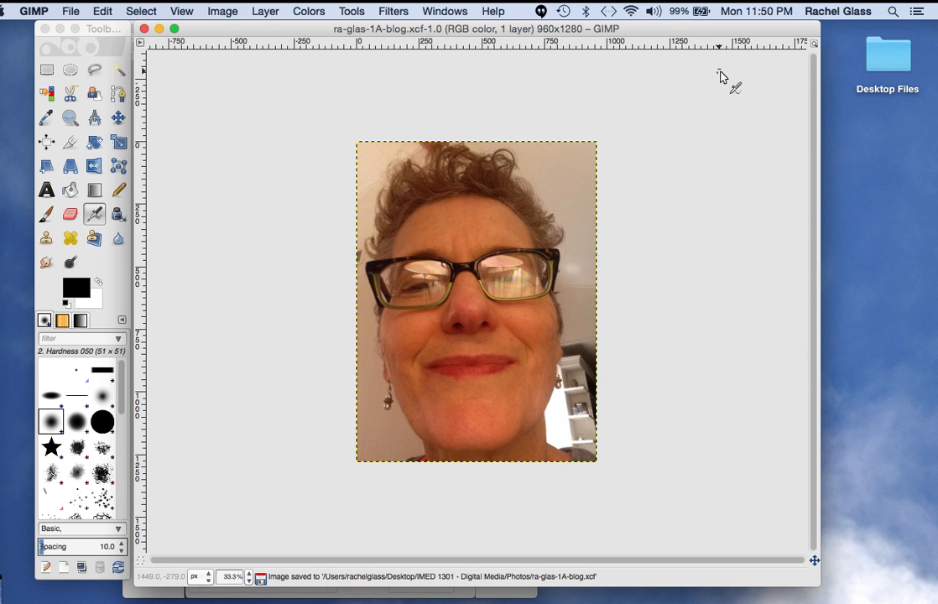
# Check the Photos folder in IMED 1301 - Digital Media for the saved XCF file, and return to the image in GIMP
pyautogui.moveTo(201, 30); pyautogui.dragTo(0, 12)
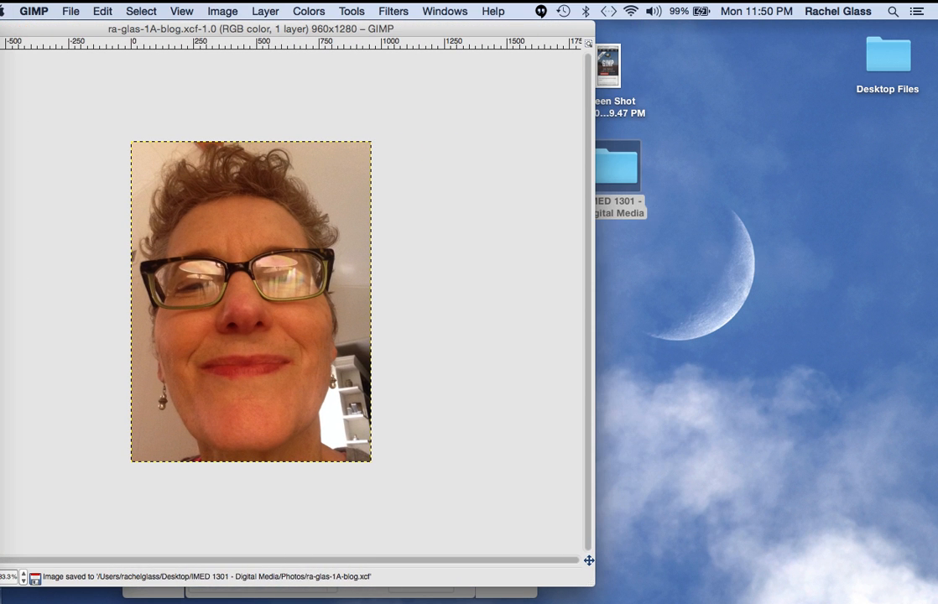
pyautogui.click(610, 171)
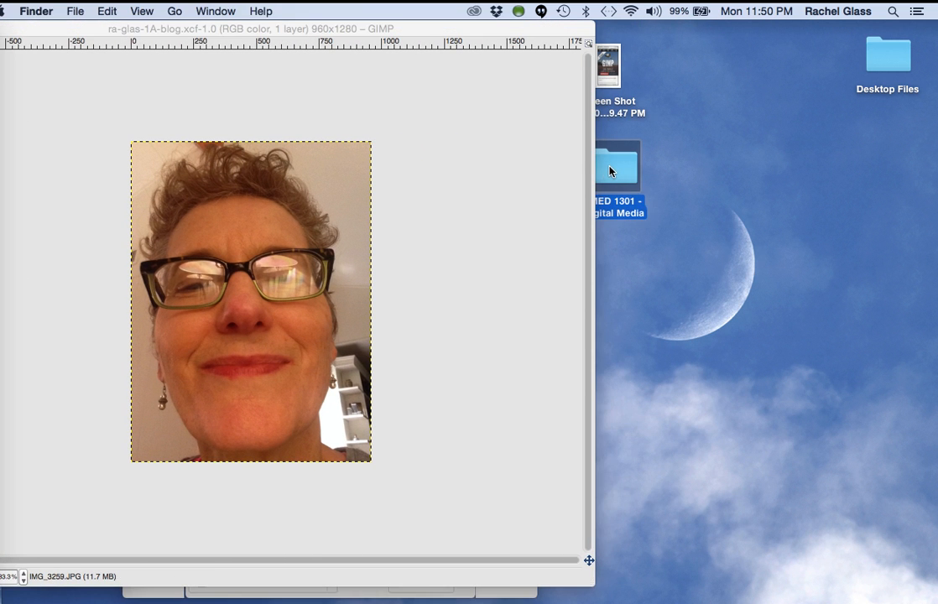
pyautogui.doubleClick(610, 171)
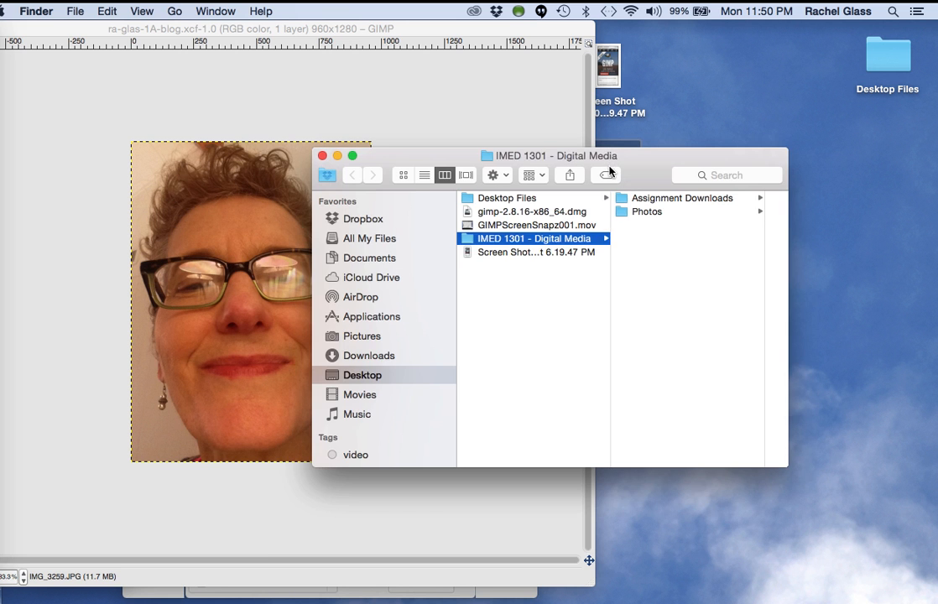
pyautogui.click(619, 212)
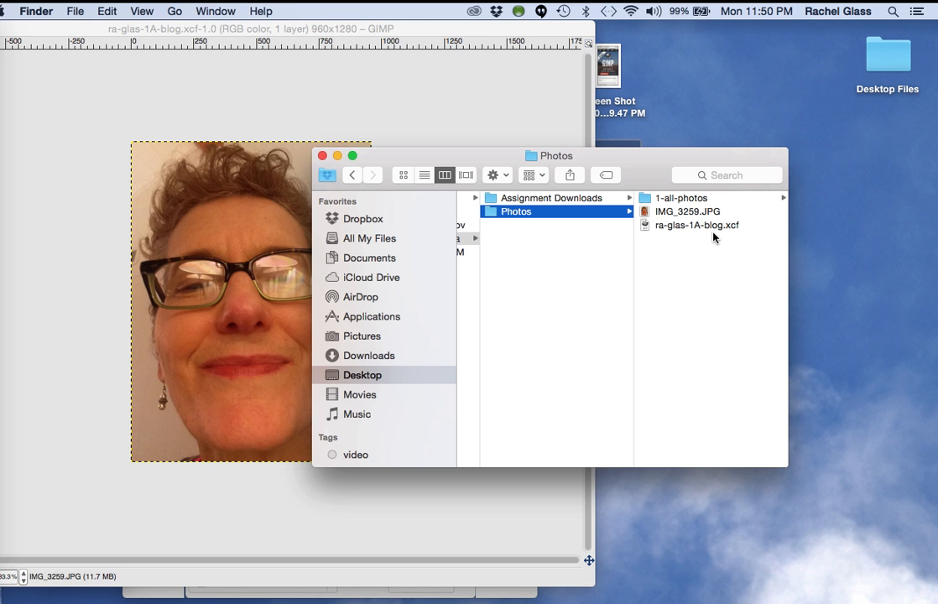
pyautogui.click(322, 155)
pyautogui.moveTo(168, 30); pyautogui.dragTo(398, 20)
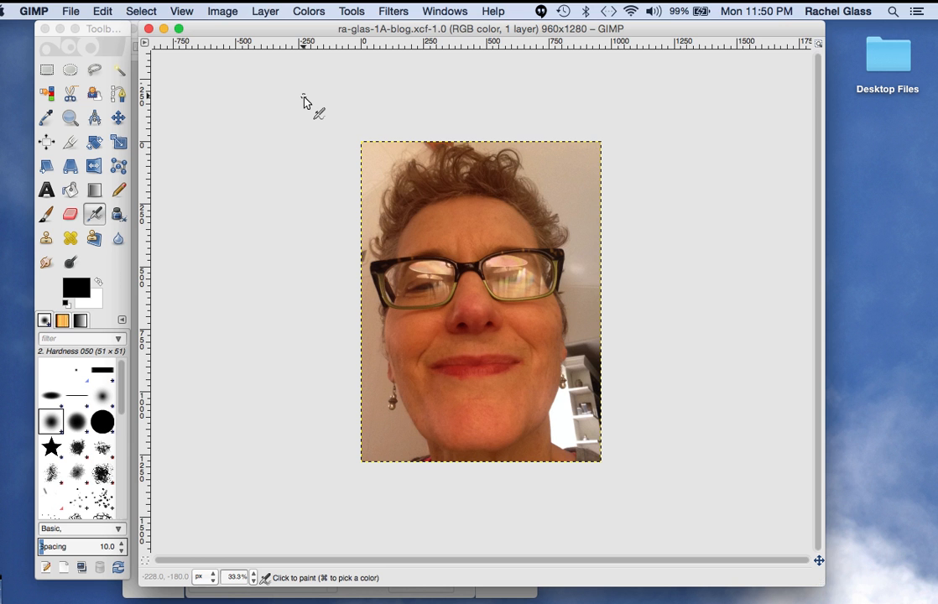
# Scale the image to a height of 400 px with width and height linked to keep the proportions
pyautogui.click(225, 12)
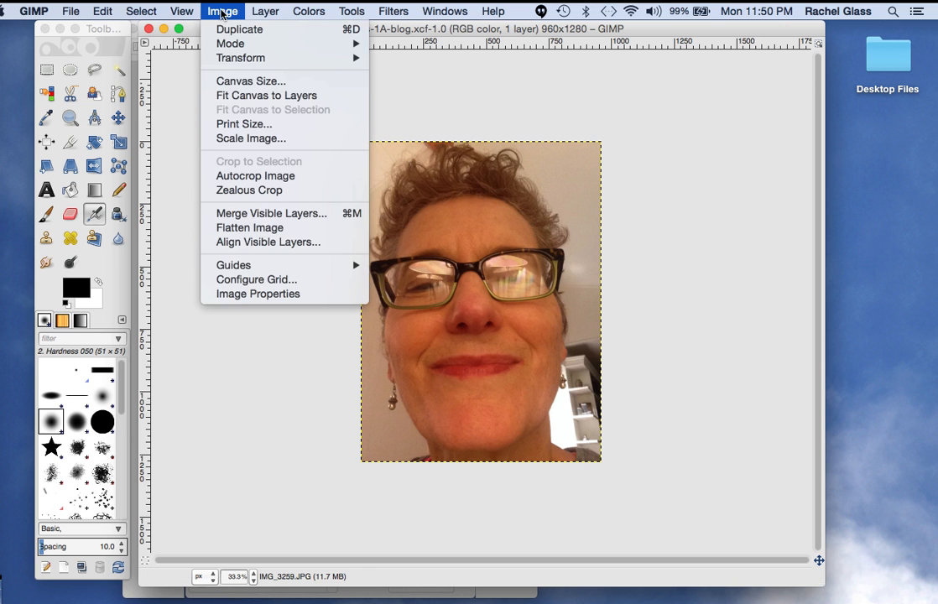
pyautogui.click(241, 137)
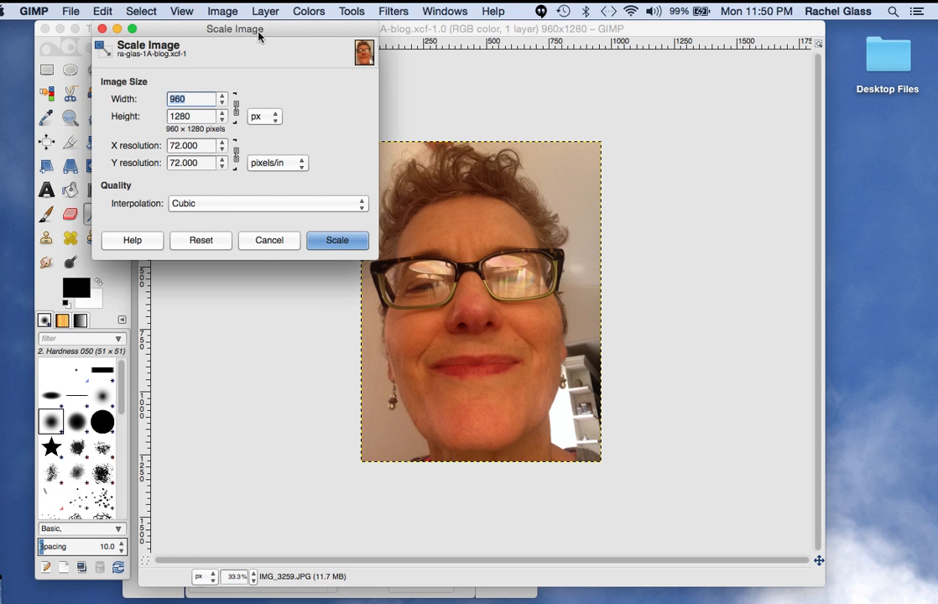
pyautogui.moveTo(220, 30); pyautogui.dragTo(328, 112)
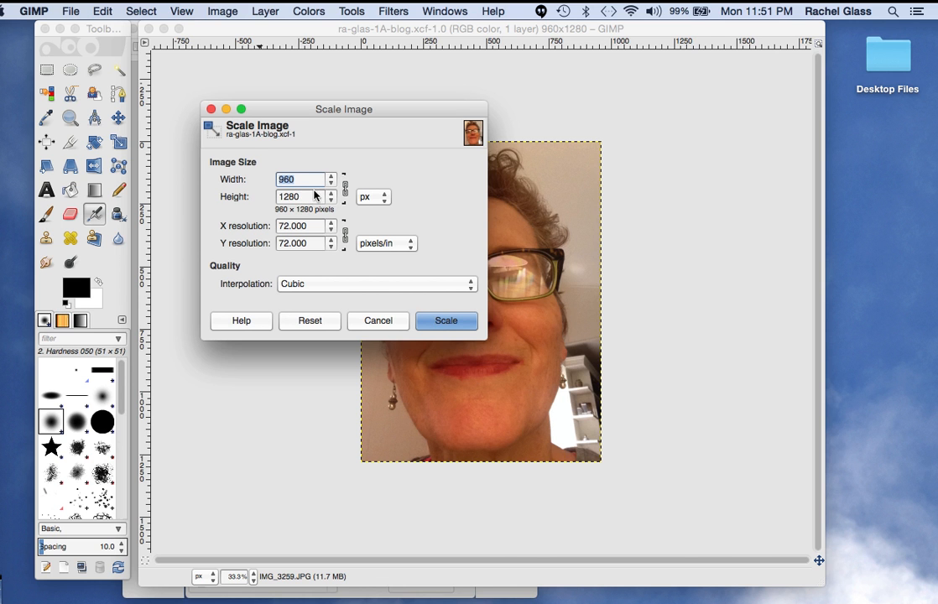
pyautogui.moveTo(307, 196); pyautogui.dragTo(269, 195)
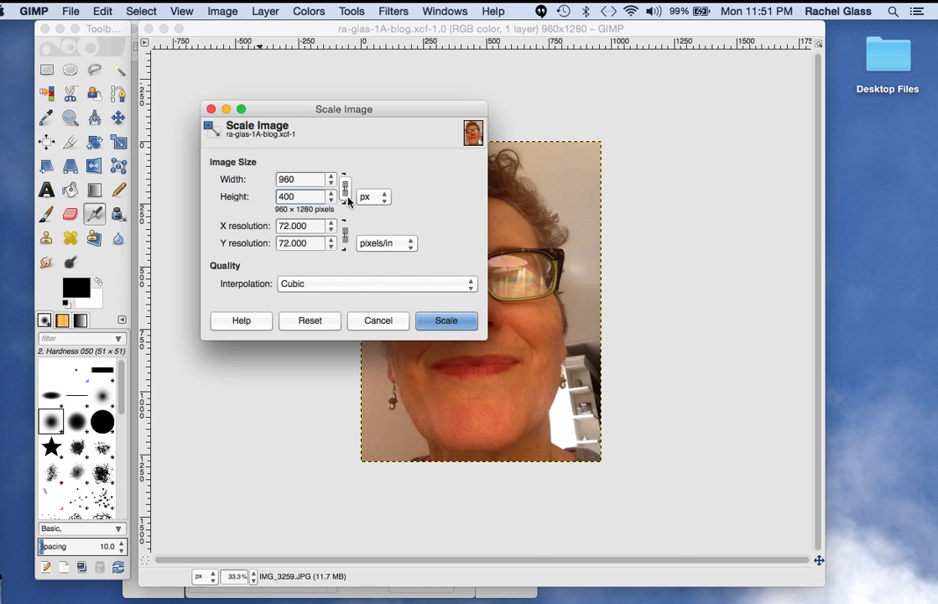
pyautogui.click(347, 193)
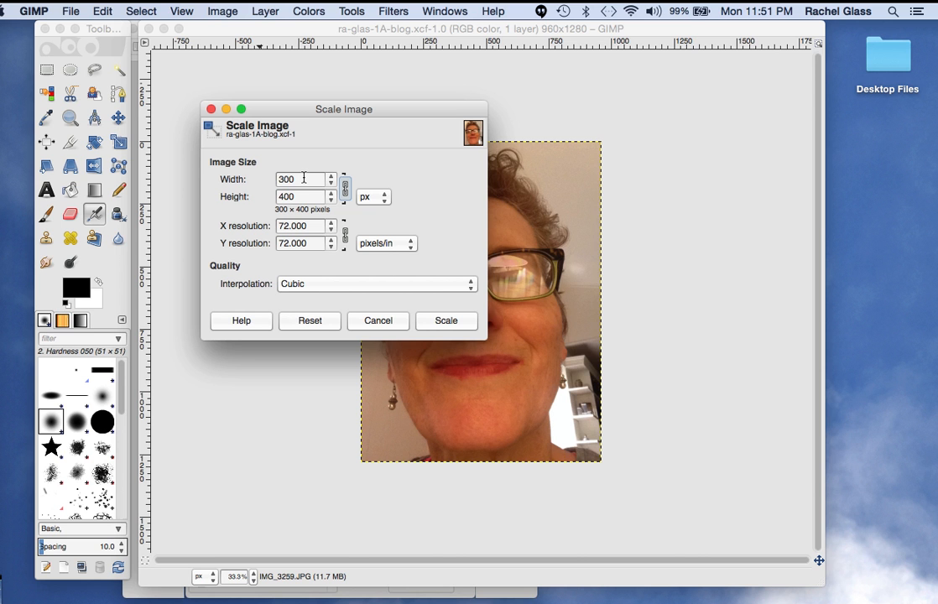
pyautogui.click(444, 321)
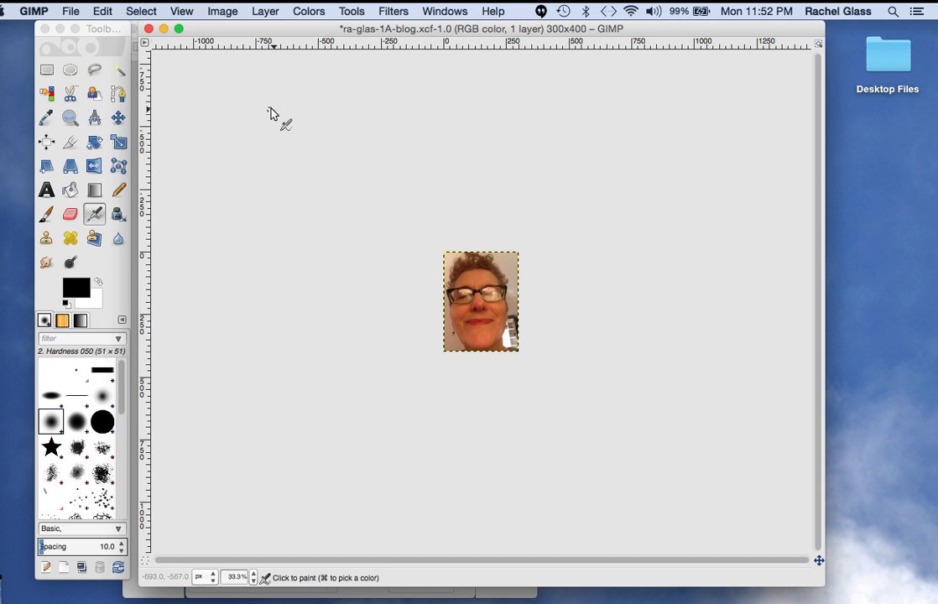
# Save the scaled image as a new version named ra-glas-1A-blog-vs2.xcf in the Photos folder
pyautogui.click(71, 12)
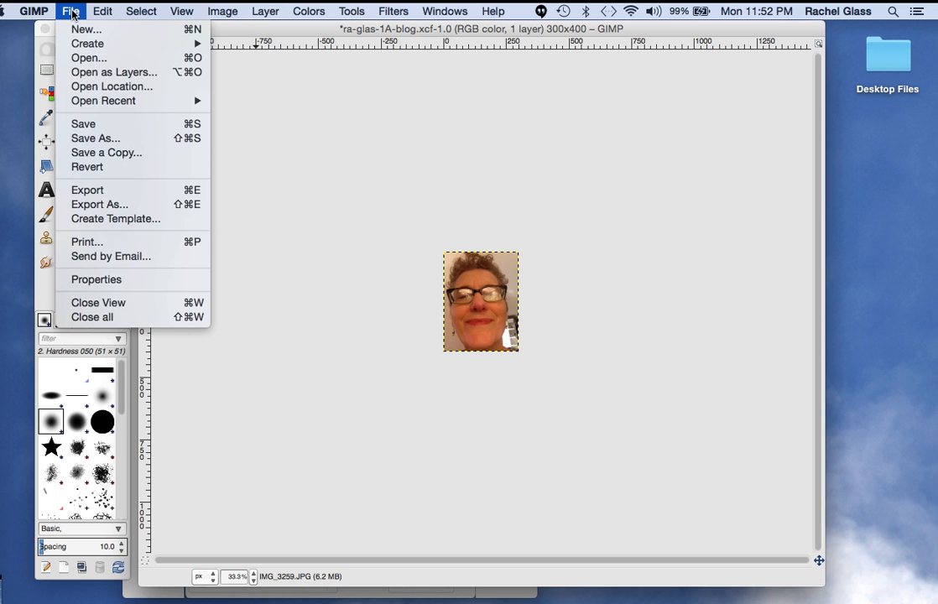
pyautogui.click(92, 141)
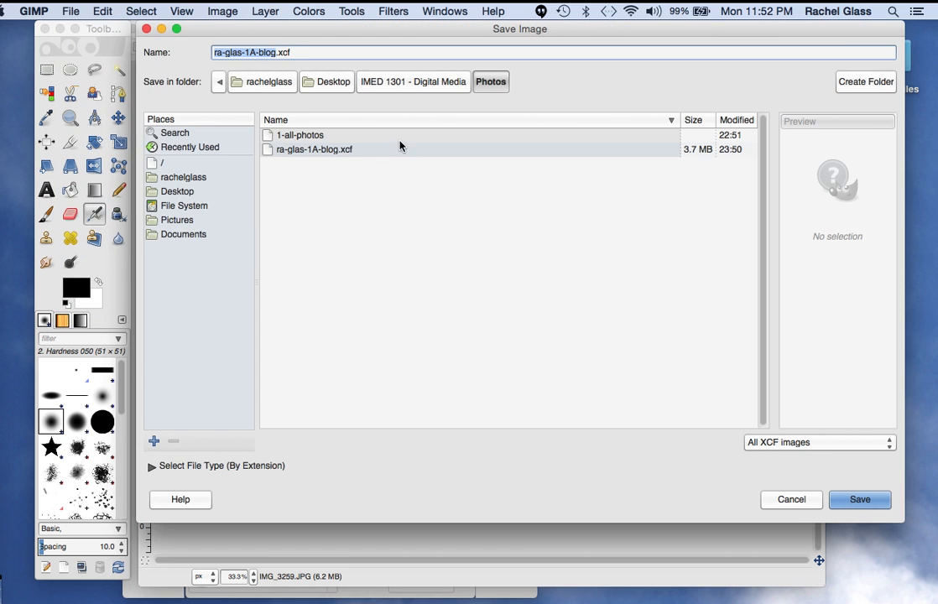
pyautogui.click(275, 54)
pyautogui.write('-')
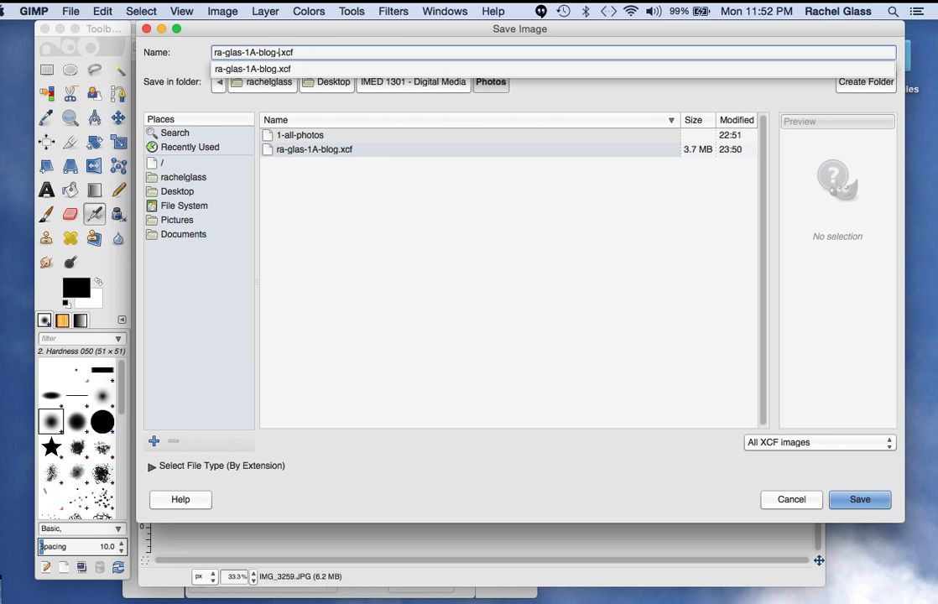
pyautogui.write('vs2')
pyautogui.click(861, 500)
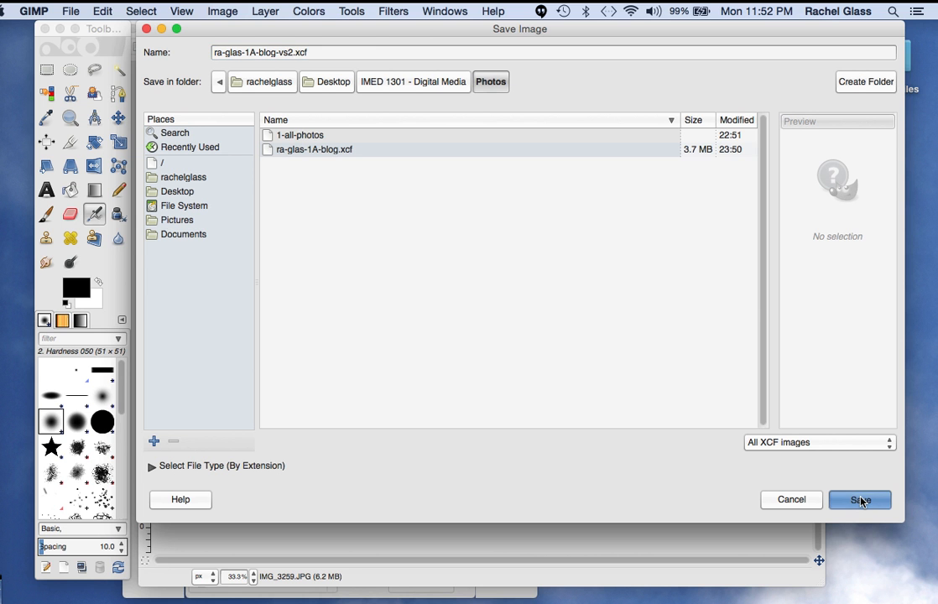
pyautogui.click(862, 501)
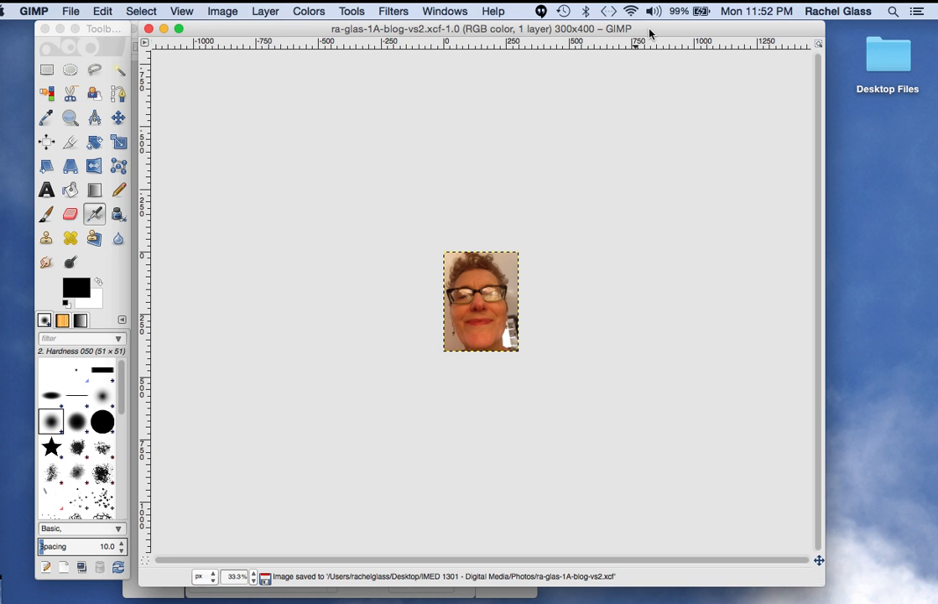
# Switch to Finder and check the Photos folder in IMED 1301 - Digital Media for the saved XCF versions
pyautogui.moveTo(650, 34); pyautogui.dragTo(609, 275)
pyautogui.click(617, 168)
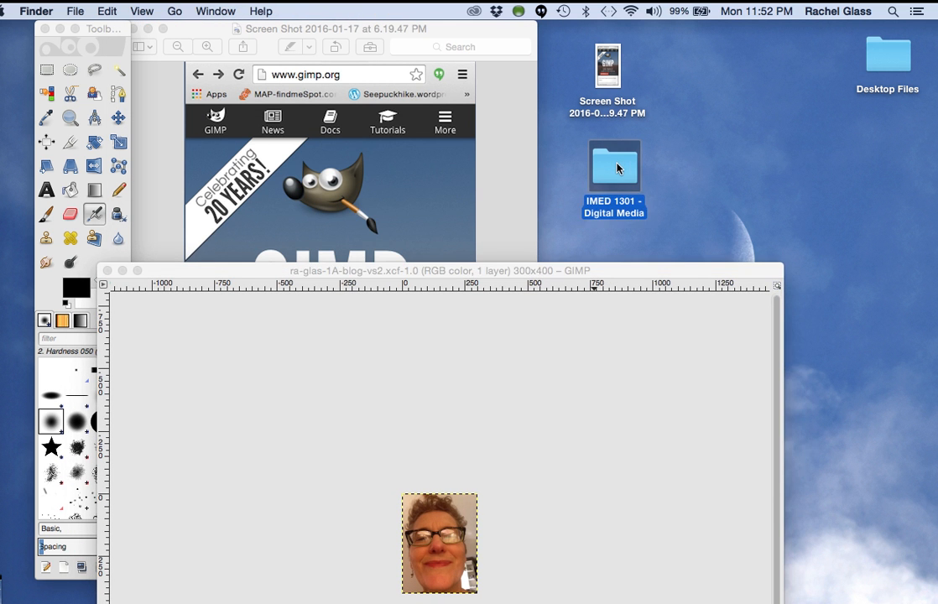
pyautogui.doubleClick(616, 168)
pyautogui.click(631, 213)
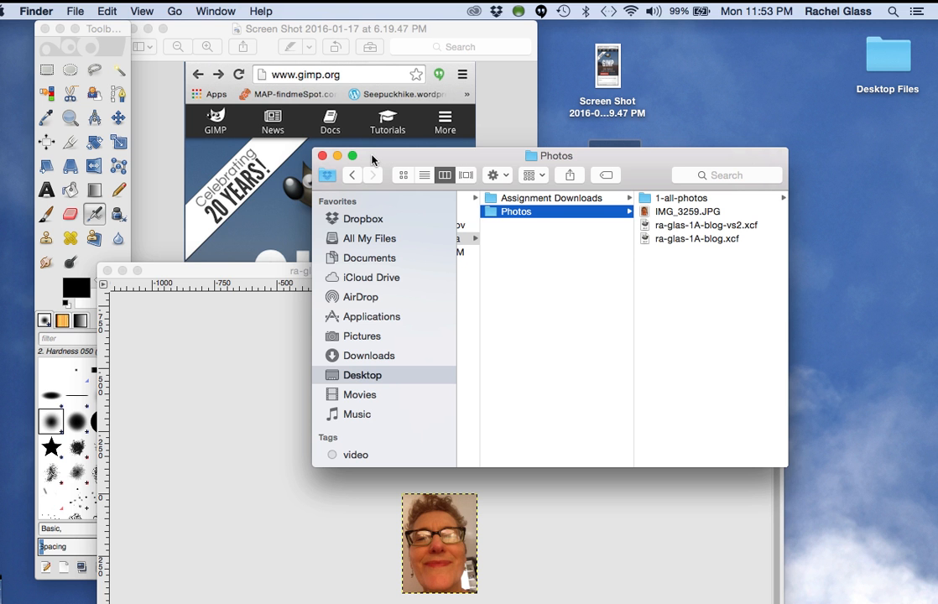
pyautogui.moveTo(372, 160); pyautogui.dragTo(503, 34)
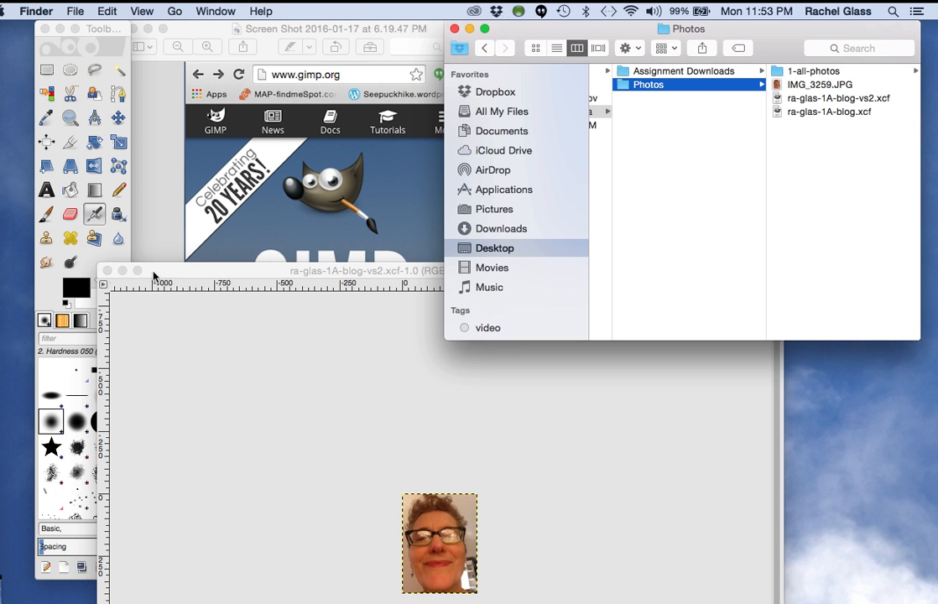
# Return to GIMP, bring the image window fully into view, and close the image and the empty GIMP window
pyautogui.click(174, 347)
pyautogui.moveTo(157, 269); pyautogui.dragTo(598, 333)
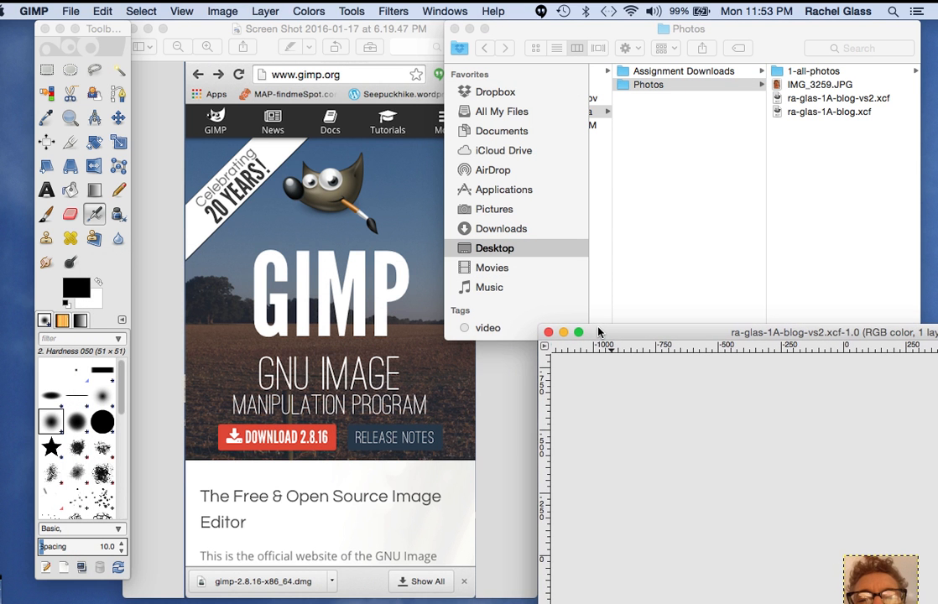
pyautogui.moveTo(598, 332); pyautogui.dragTo(222, 71)
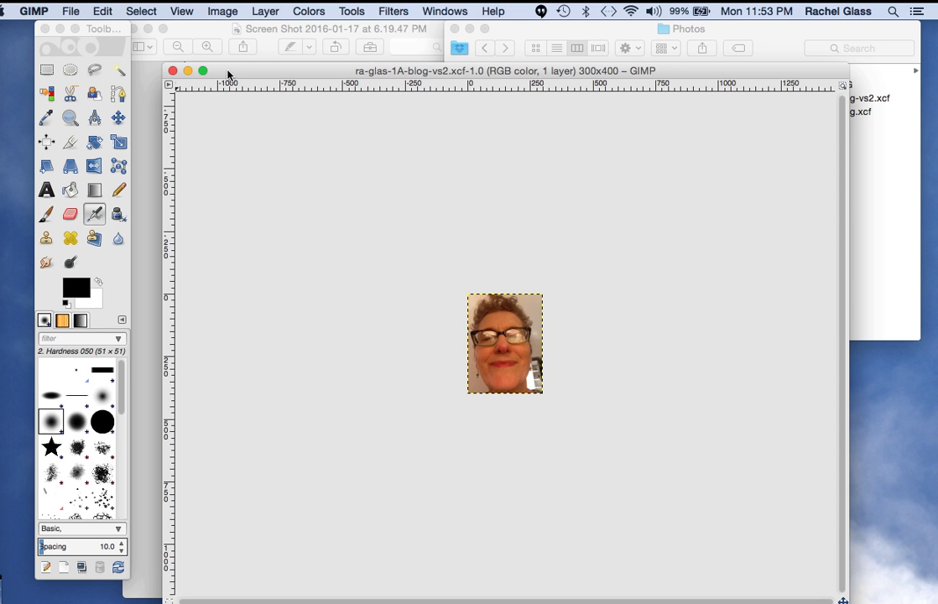
pyautogui.click(172, 71)
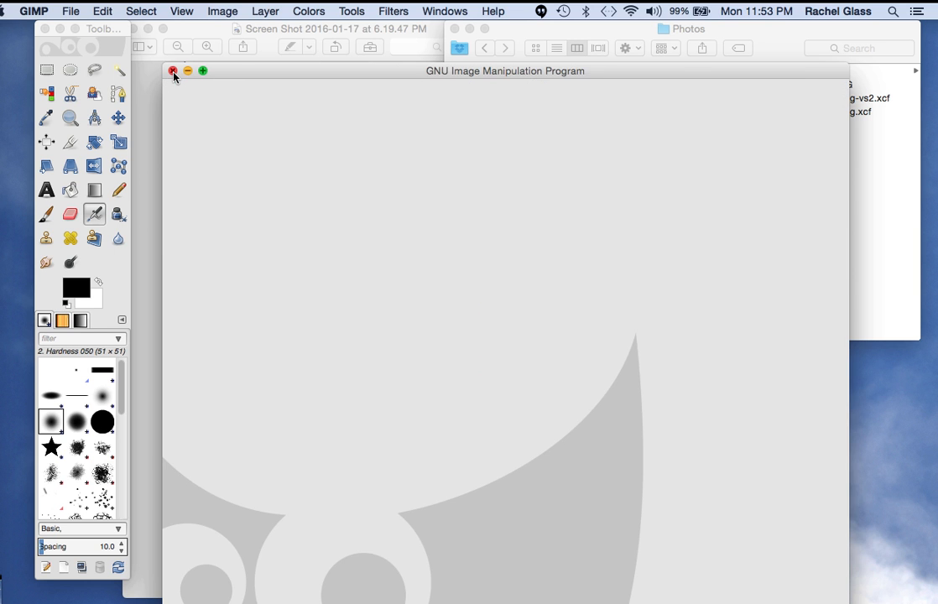
pyautogui.click(173, 72)
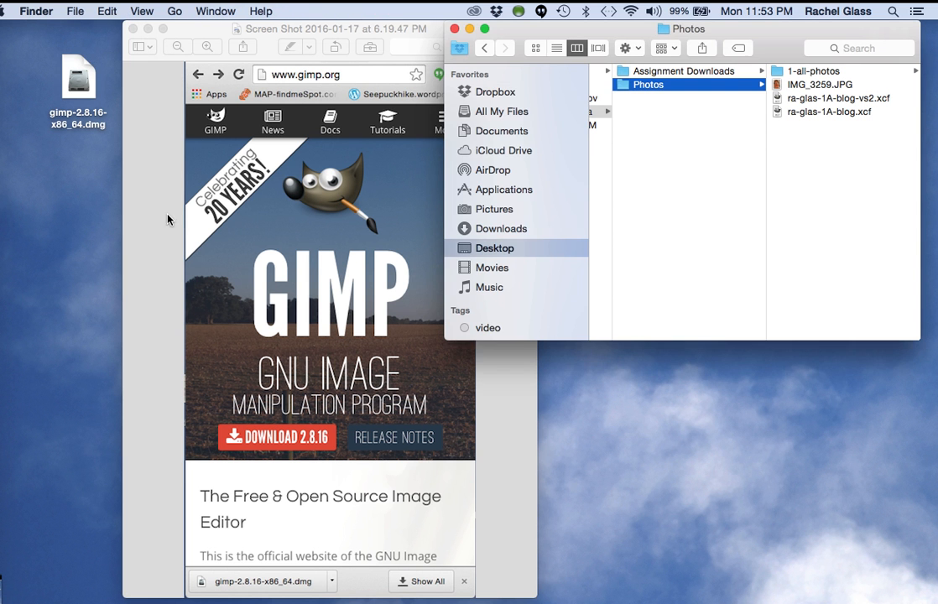
pyautogui.click(154, 224)
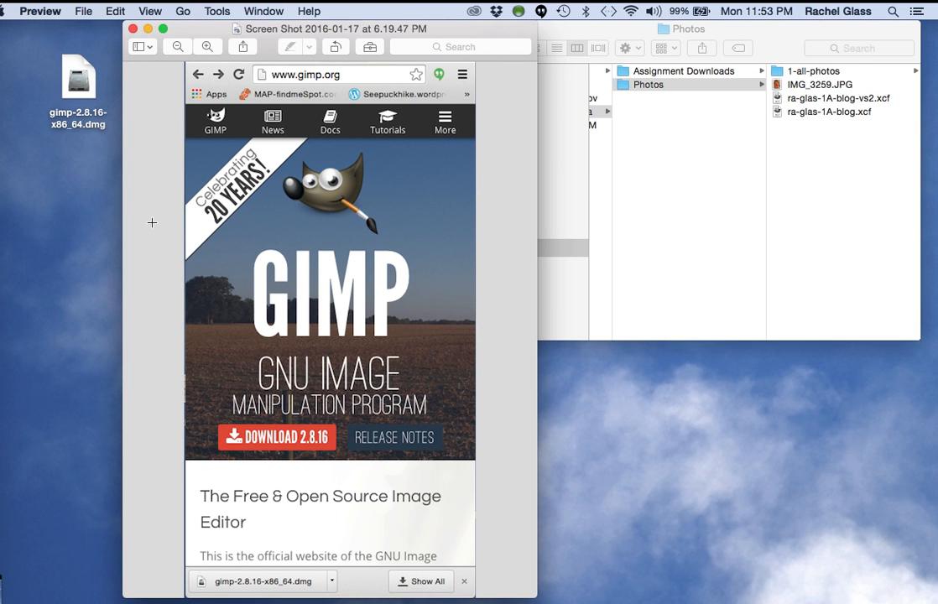